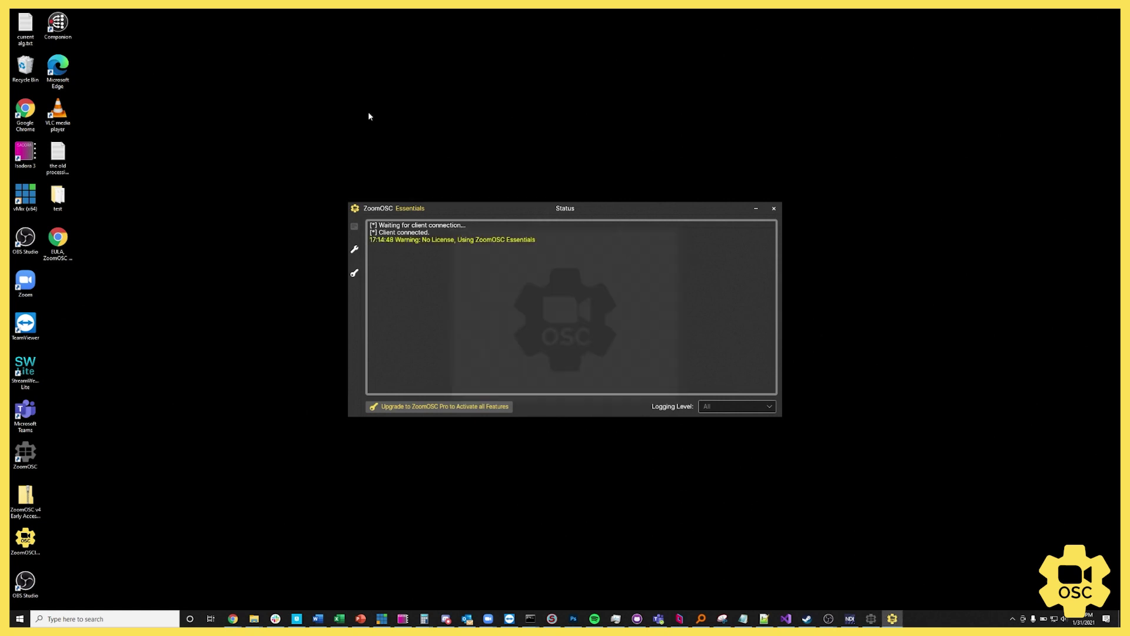
Step: Drag the ZoomOSC Status log window left so the sign-in dialog is visible
left_click_drag(487, 210, 303, 245)
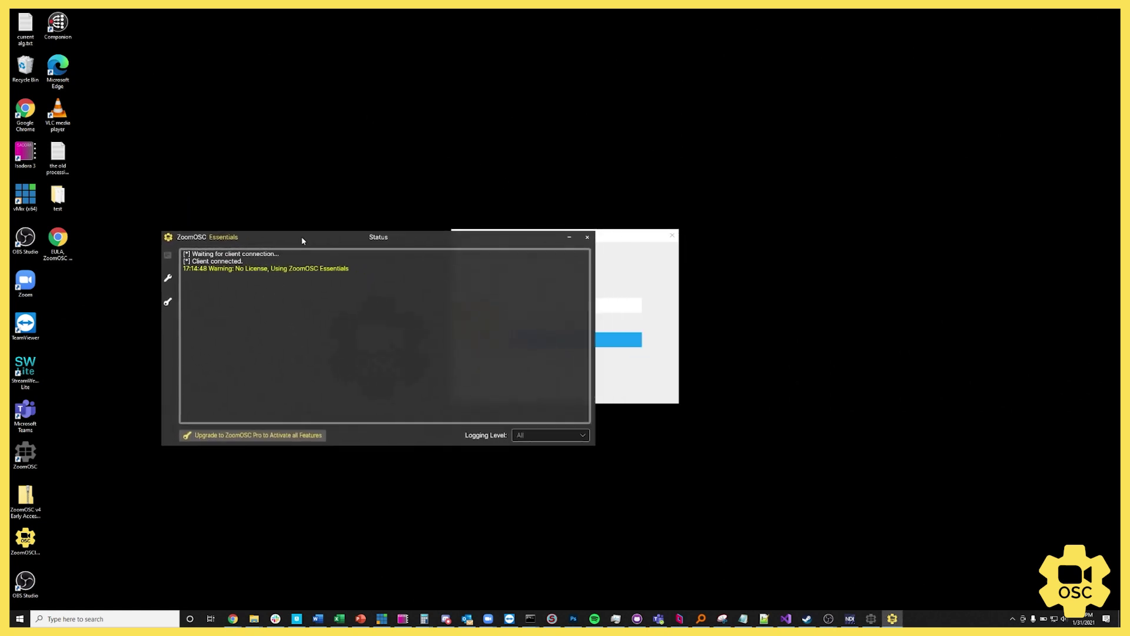
Step: Look through the Settings and Upgrade pages, return to Status, and move the sign-in dialog right
left_click(167, 284)
left_click(169, 263)
left_click(168, 260)
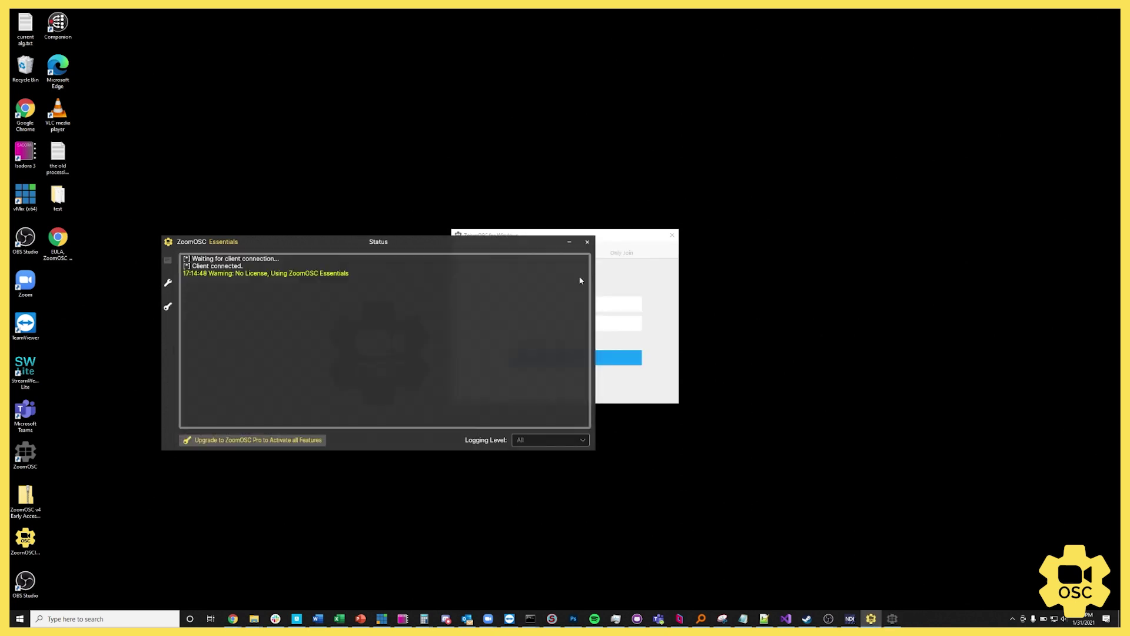
left_click_drag(615, 239, 876, 283)
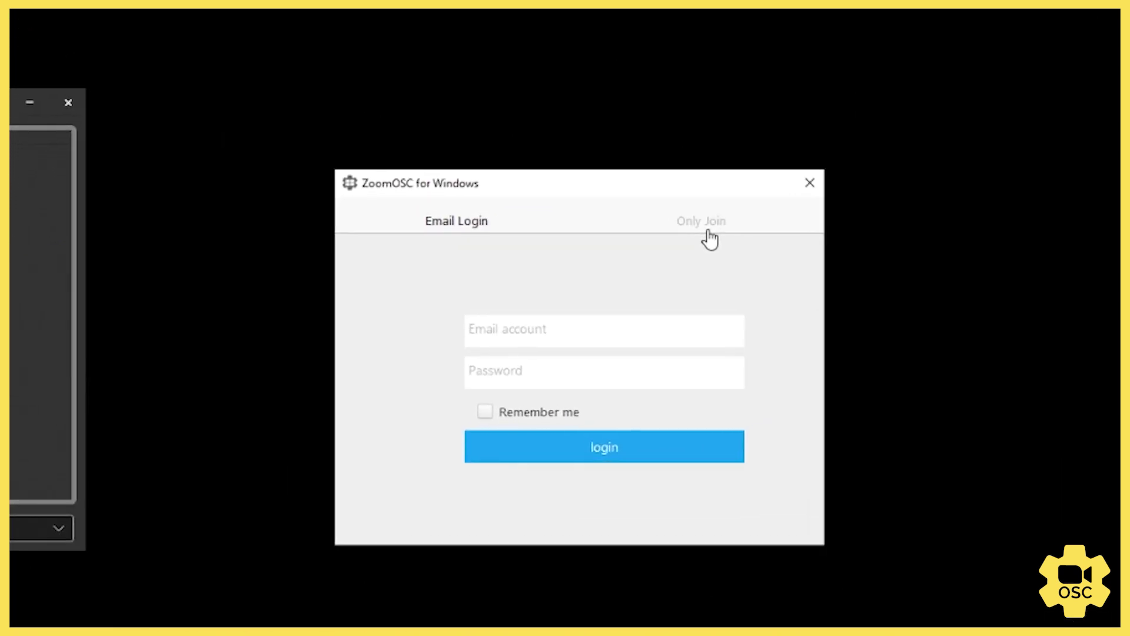
Step: Switch between the email sign-in and join-only forms, ending on the Only Join form
left_click(541, 329)
left_click(680, 226)
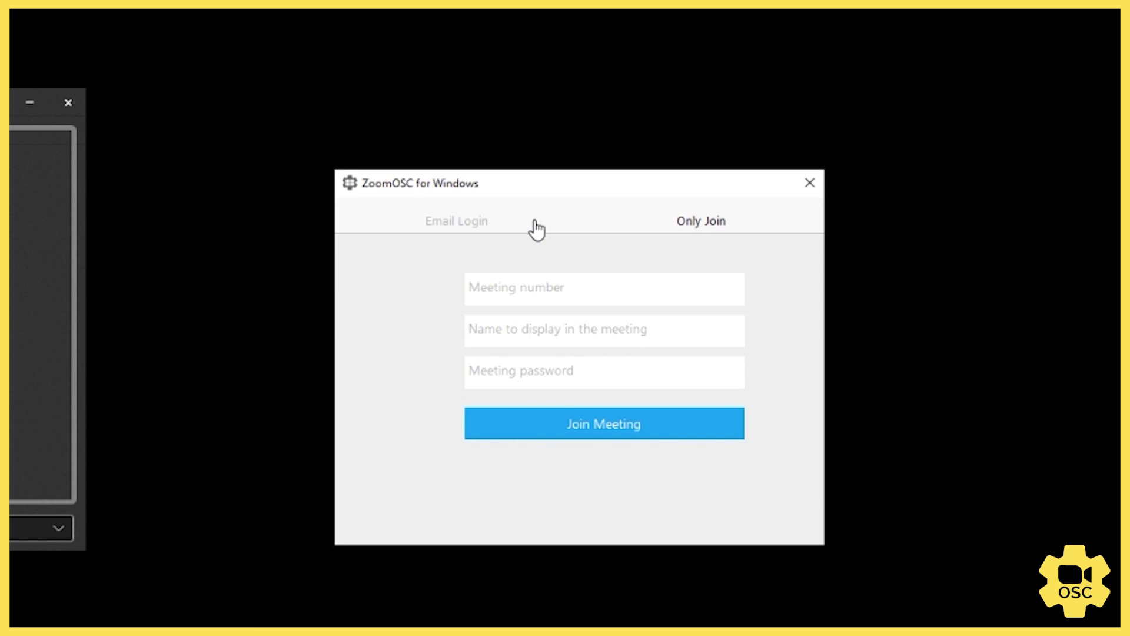
left_click(500, 230)
left_click(543, 328)
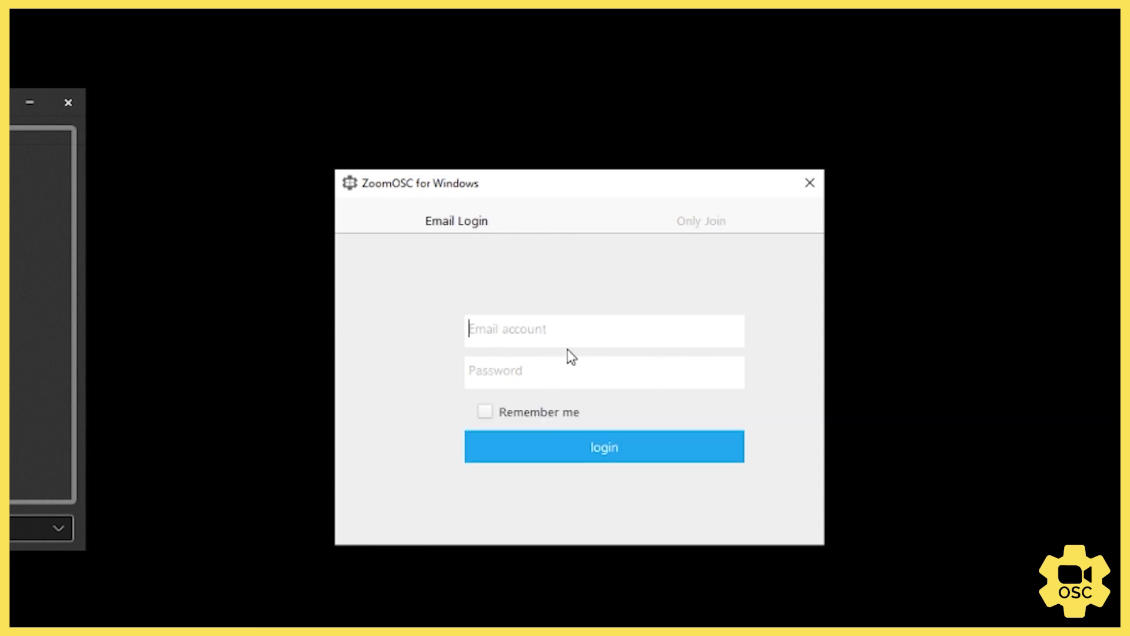
left_click(705, 226)
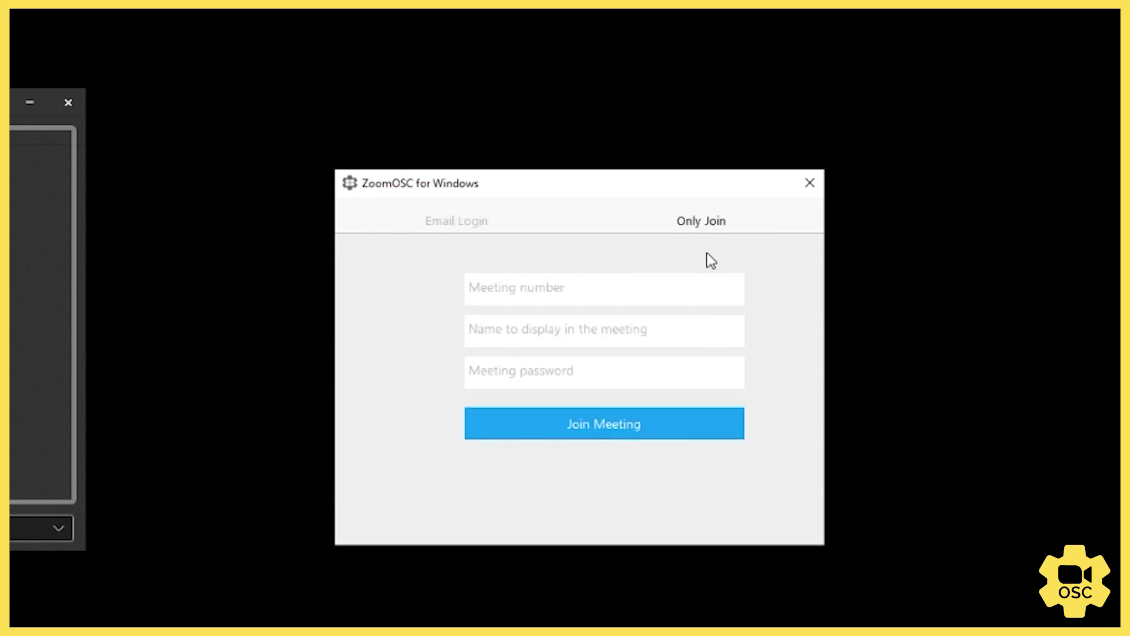
left_click(432, 232)
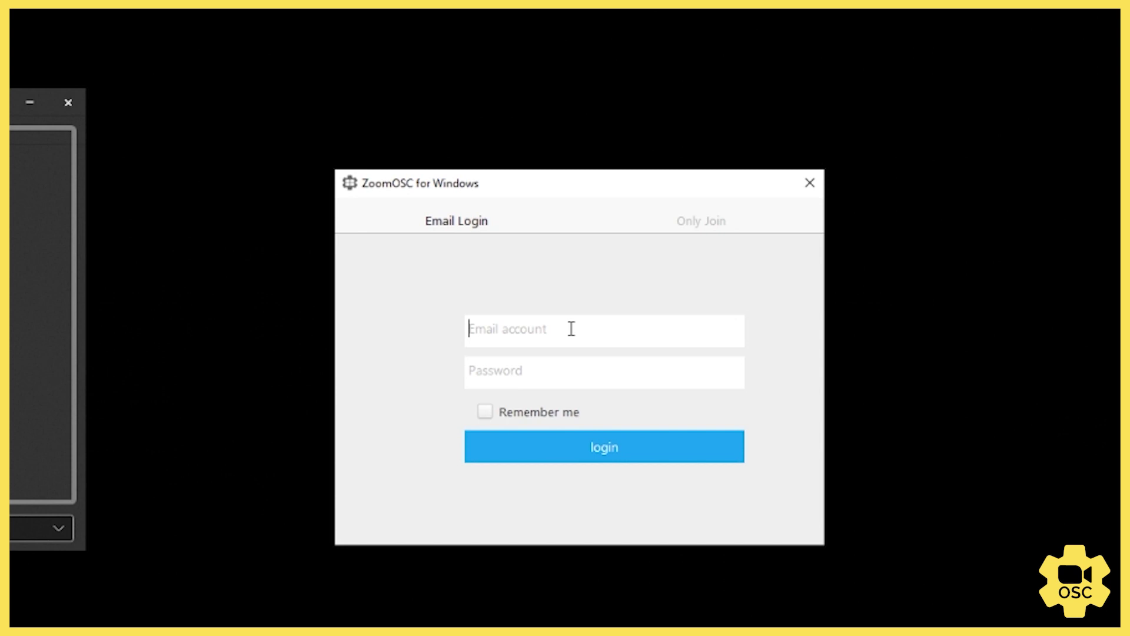
left_click(507, 446)
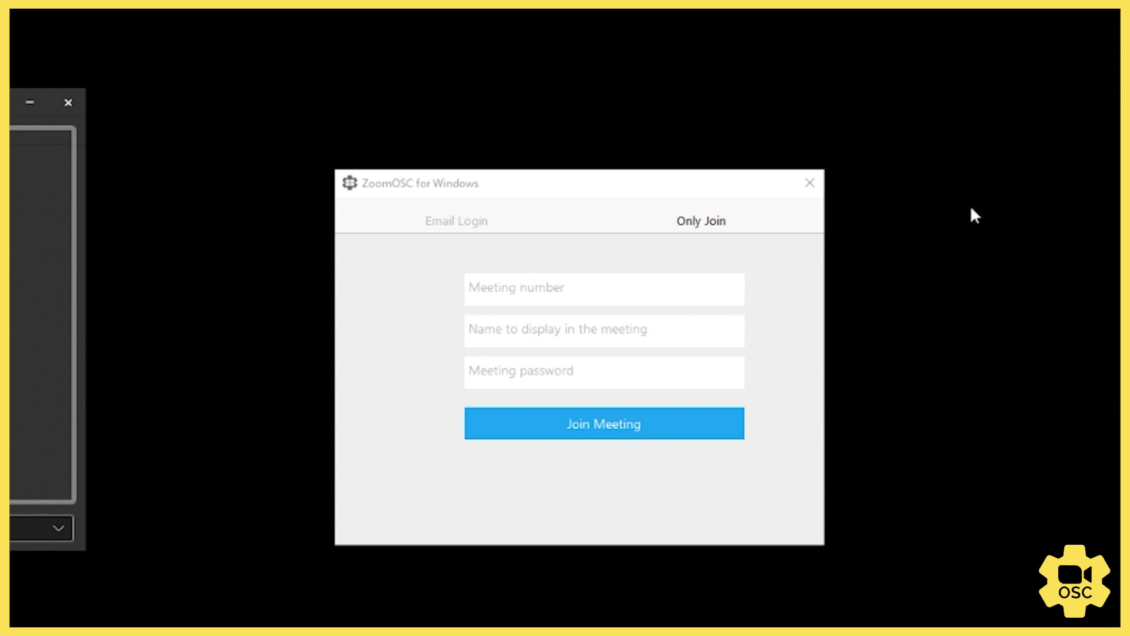
left_click(550, 288)
type("9")
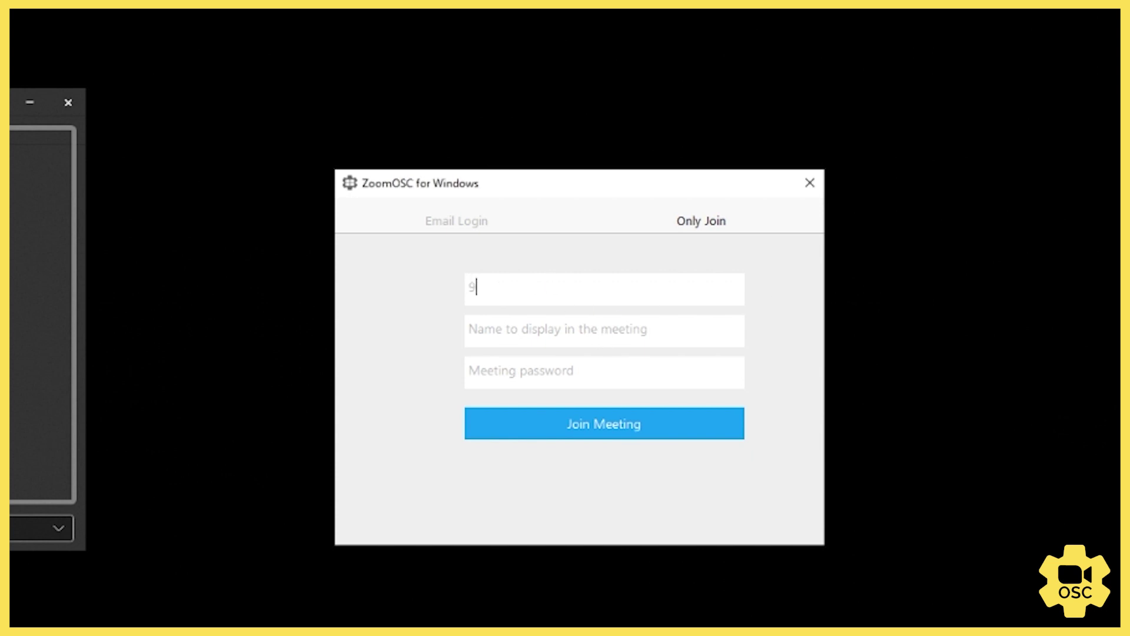
type("65")
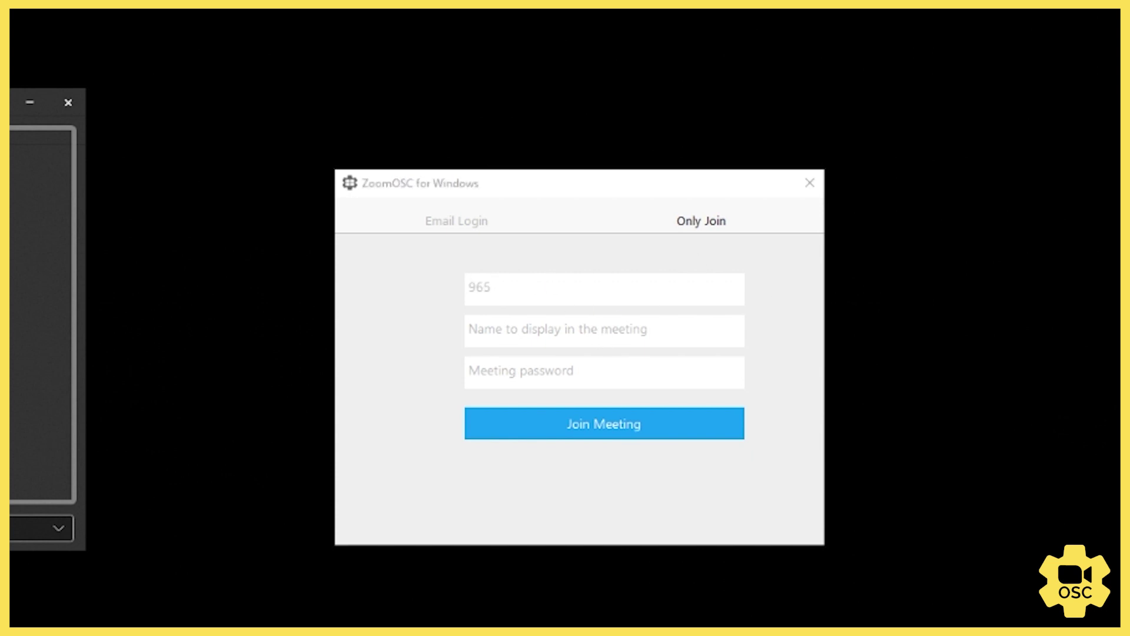
left_click(529, 289)
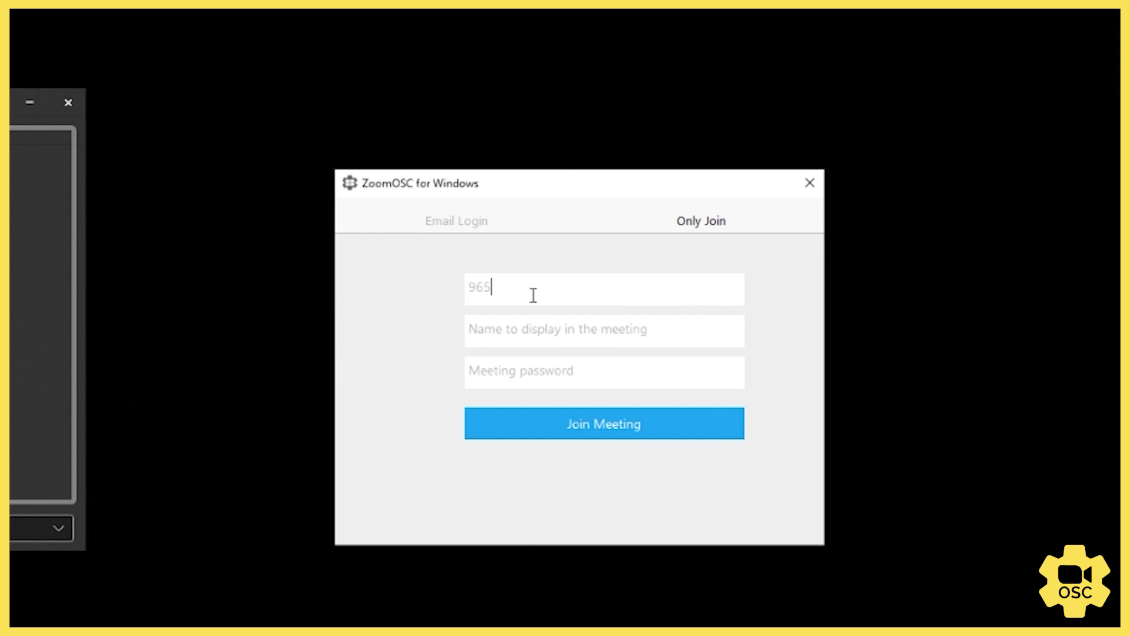
type("3444")
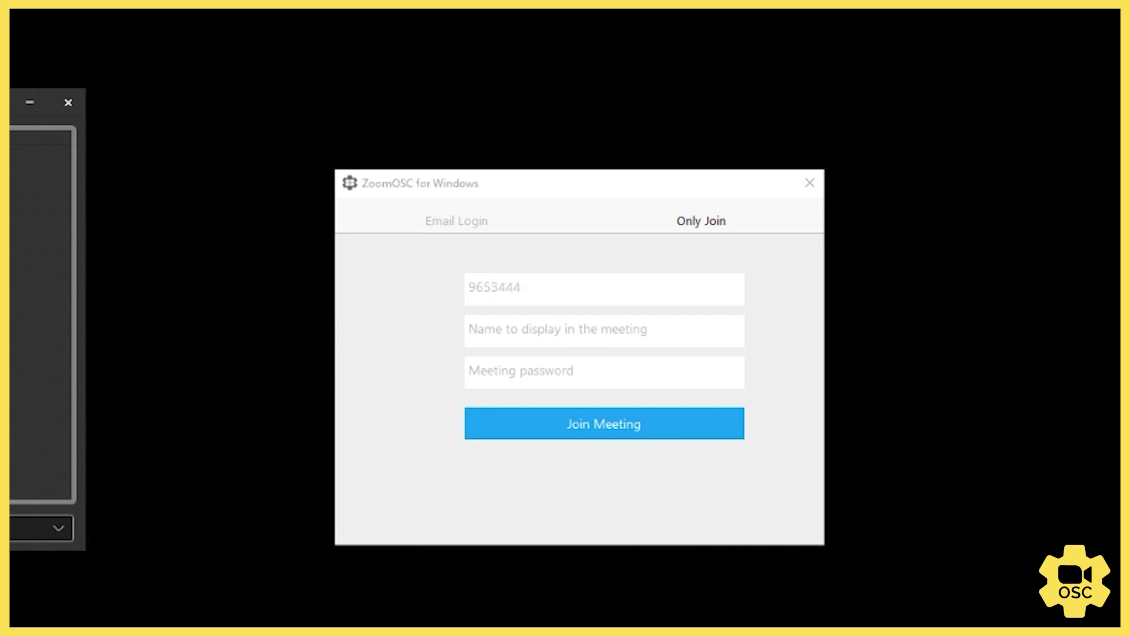
left_click(558, 290)
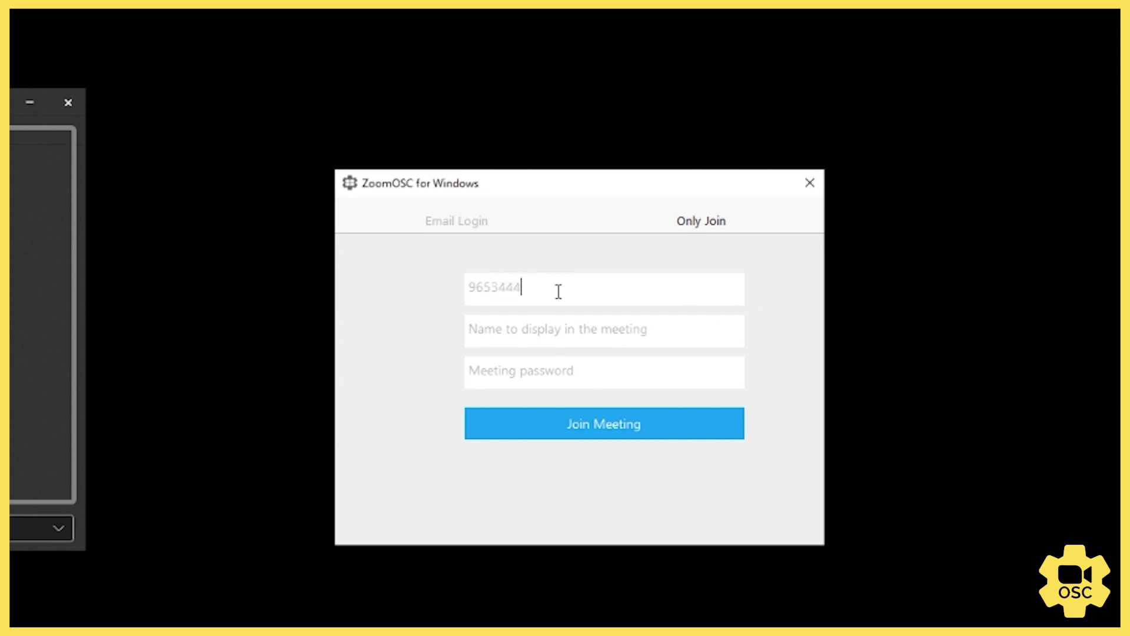
type("9602")
left_click(580, 329)
type("ZoomOSC")
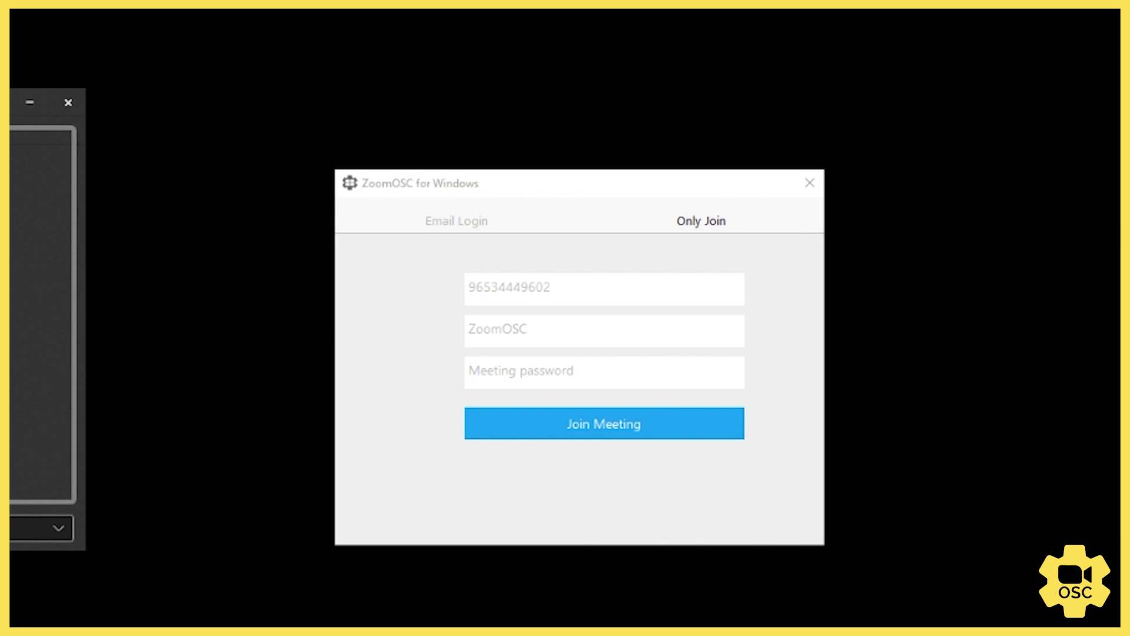
left_click(563, 371)
type("123456")
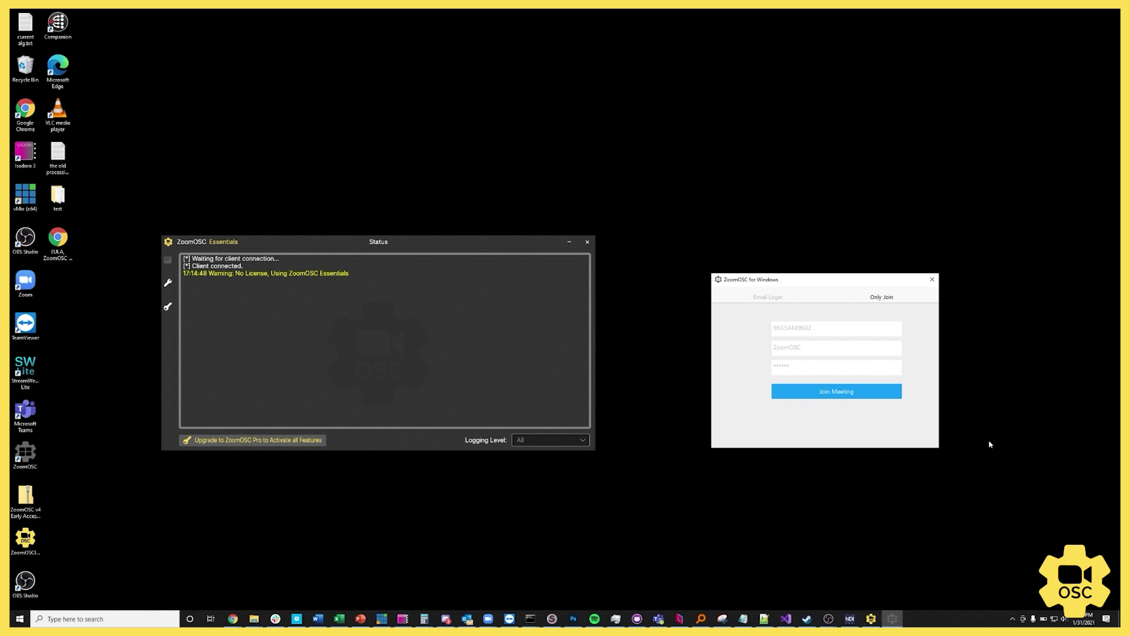
Step: Open Notepad from the taskbar search and paste the Zoom meeting link
left_click(144, 619)
type("n")
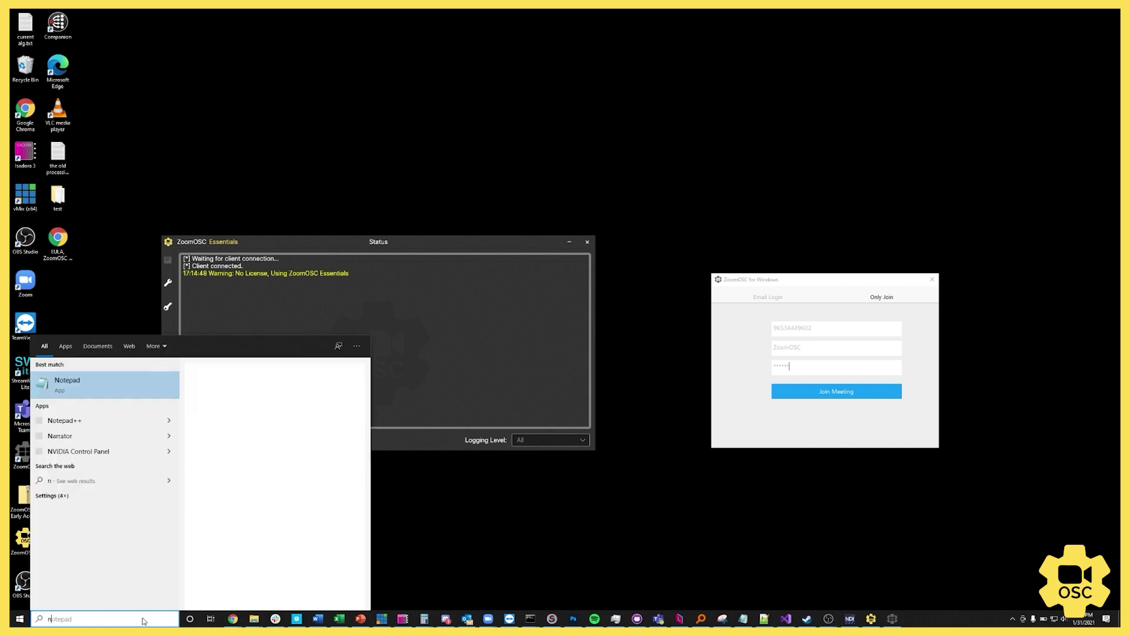
key("Return")
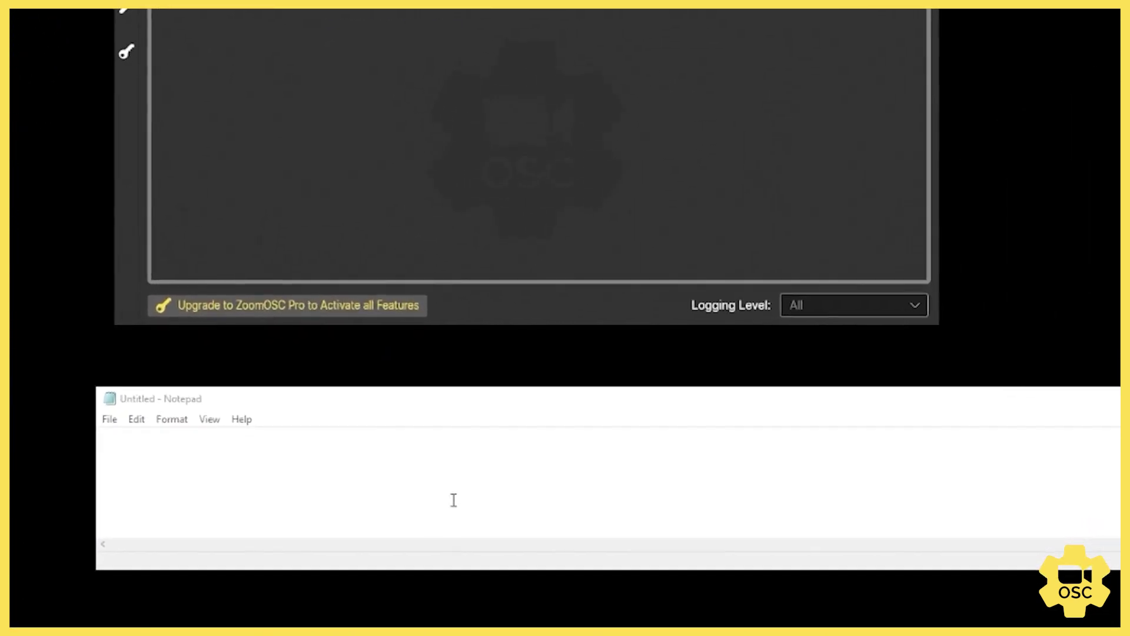
key("ctrl+v")
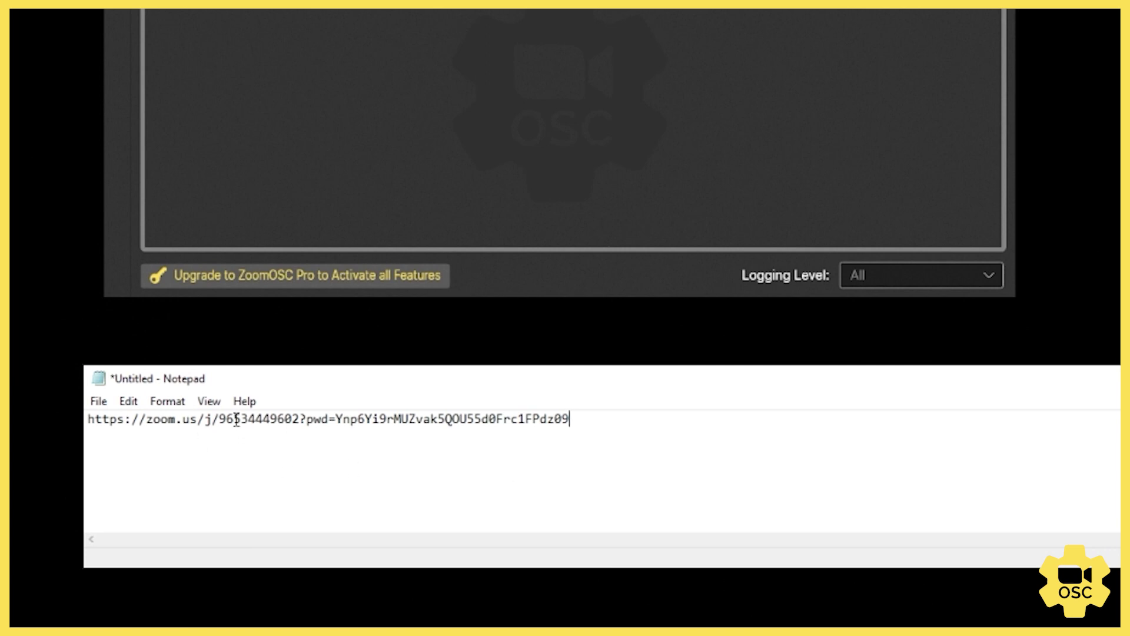
Step: Pick out the meeting number from the link, then select its password value
double_click(236, 419)
left_click(275, 418)
left_click_drag(300, 419, 218, 419)
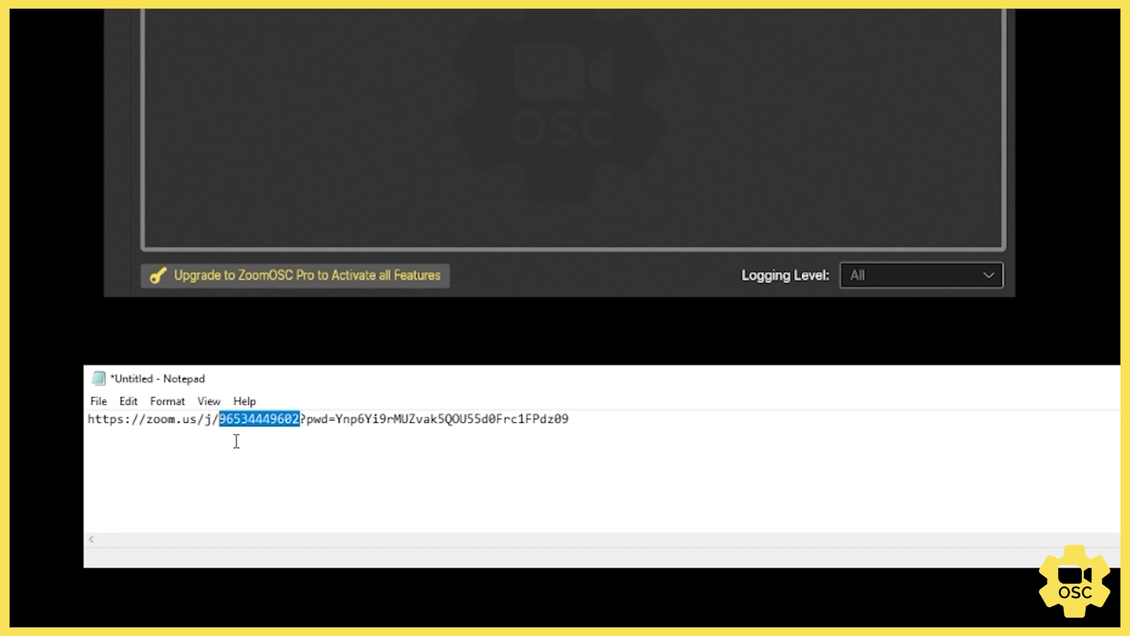
key("alt+Tab")
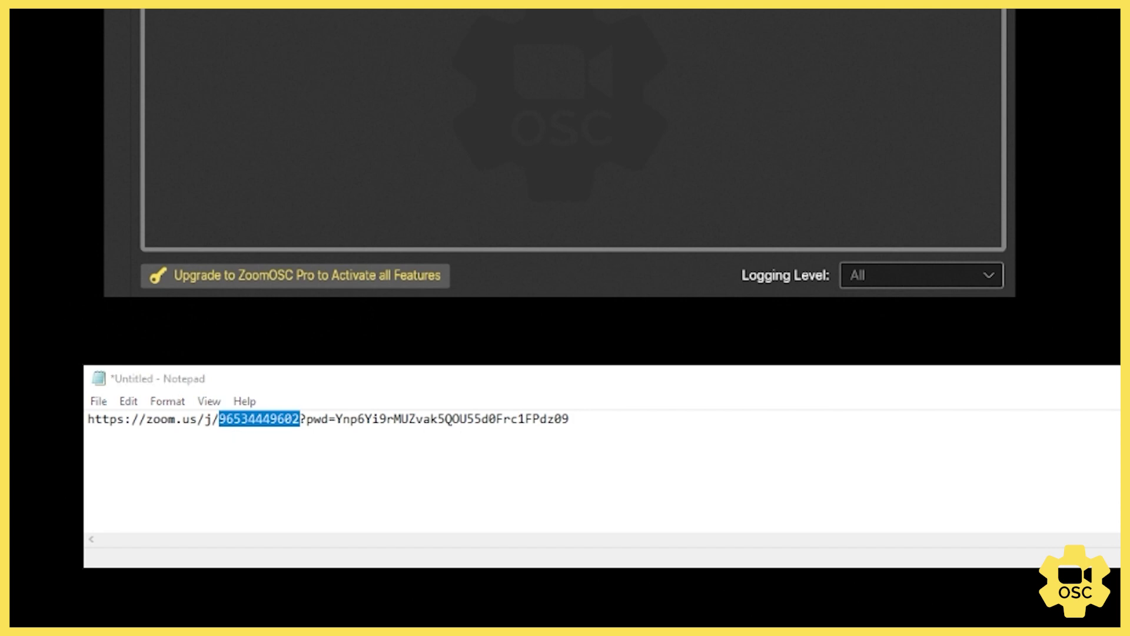
left_click_drag(628, 422, 338, 428)
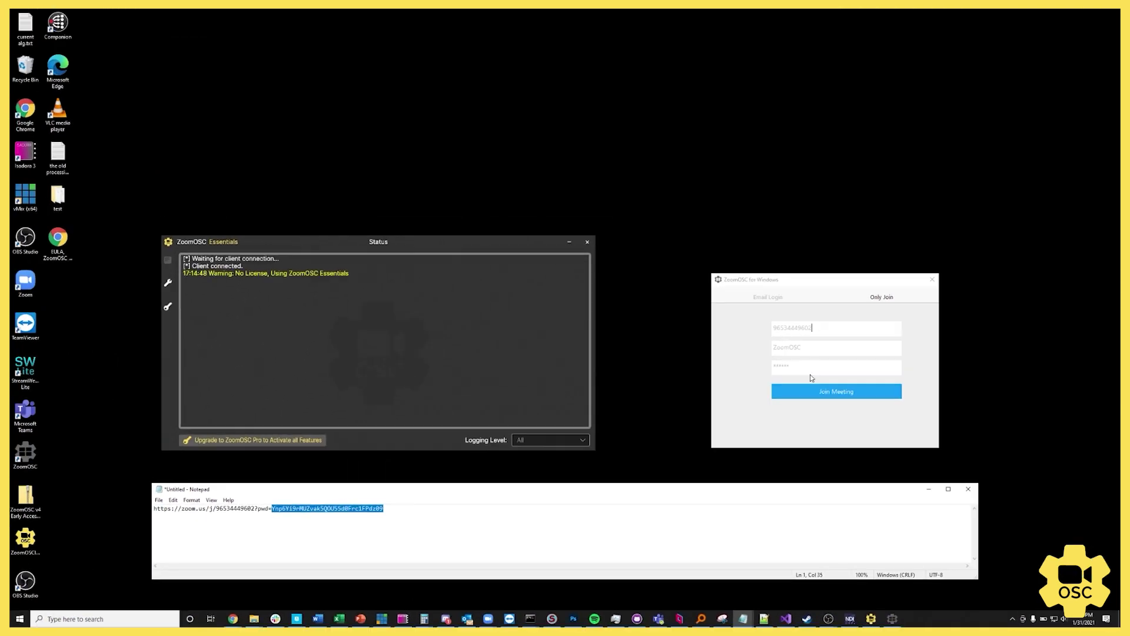
Step: Replace the meeting password with the one from the link and join without video
left_click(1129, 121)
double_click(809, 367)
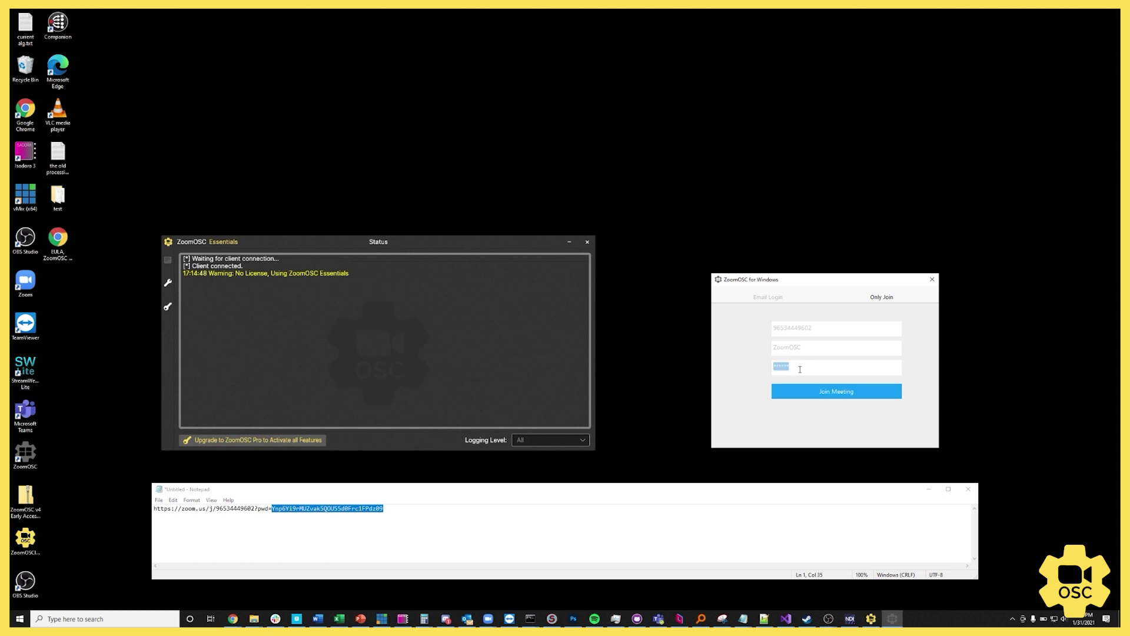
key("ctrl+v")
left_click(828, 393)
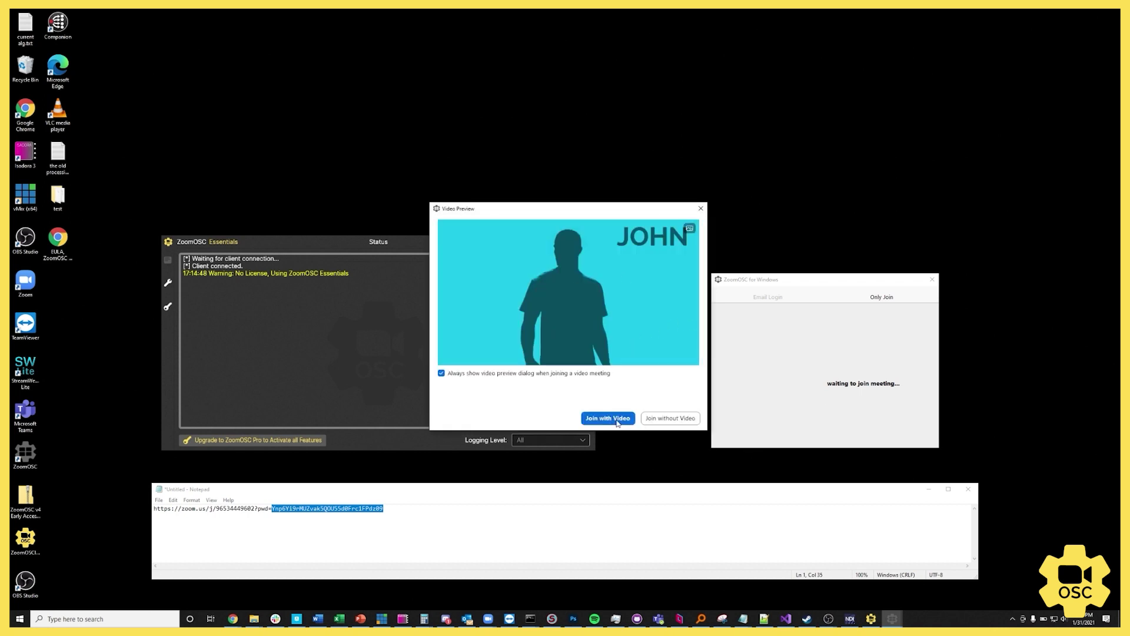
left_click(669, 418)
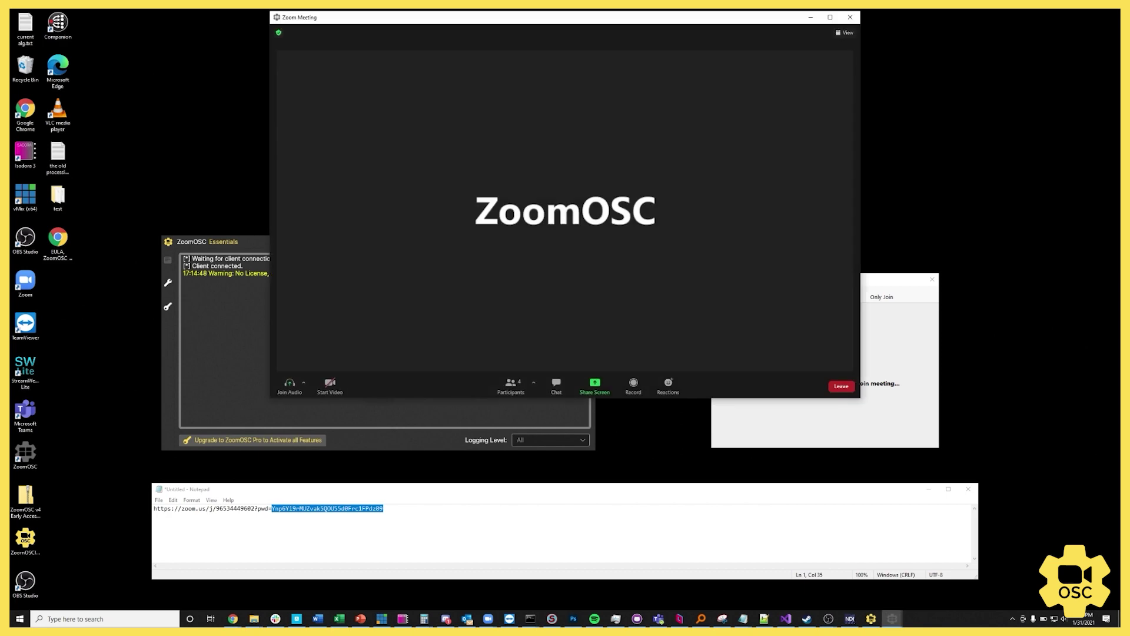
Step: Leave computer audio, then check the Status log for sent activeSpeaker OSC messages
left_click(304, 383)
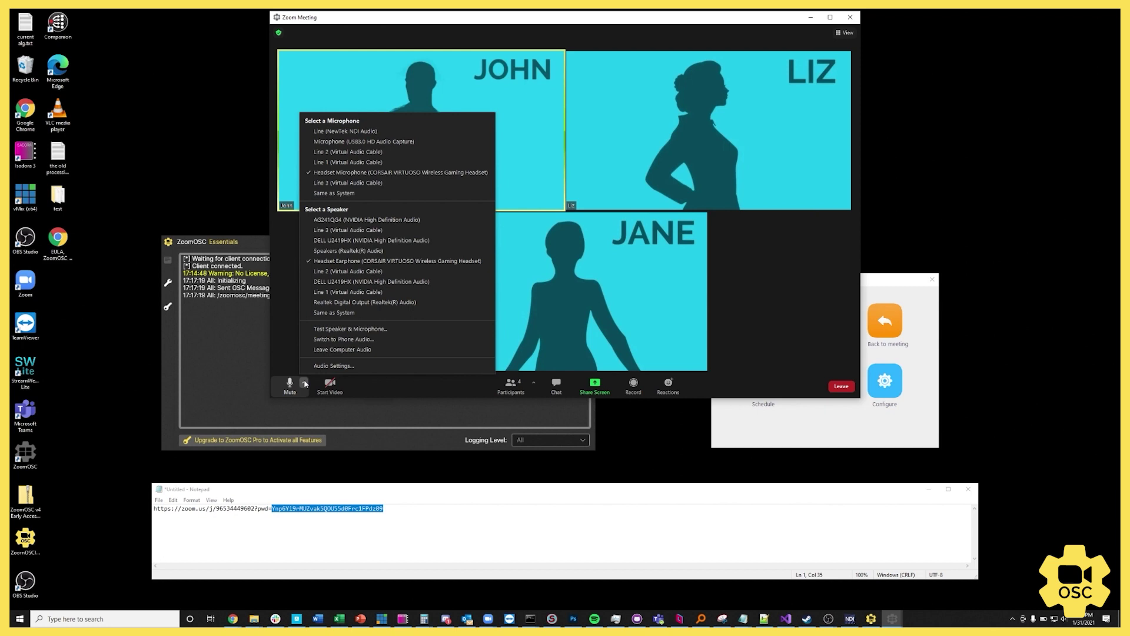
left_click(327, 349)
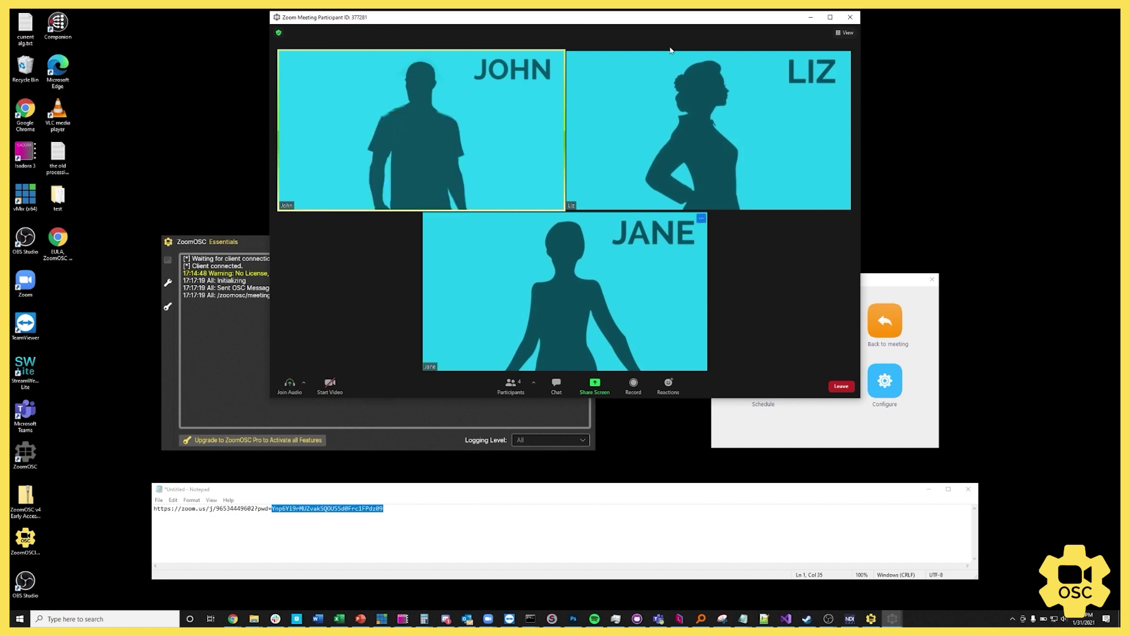
left_click(241, 245)
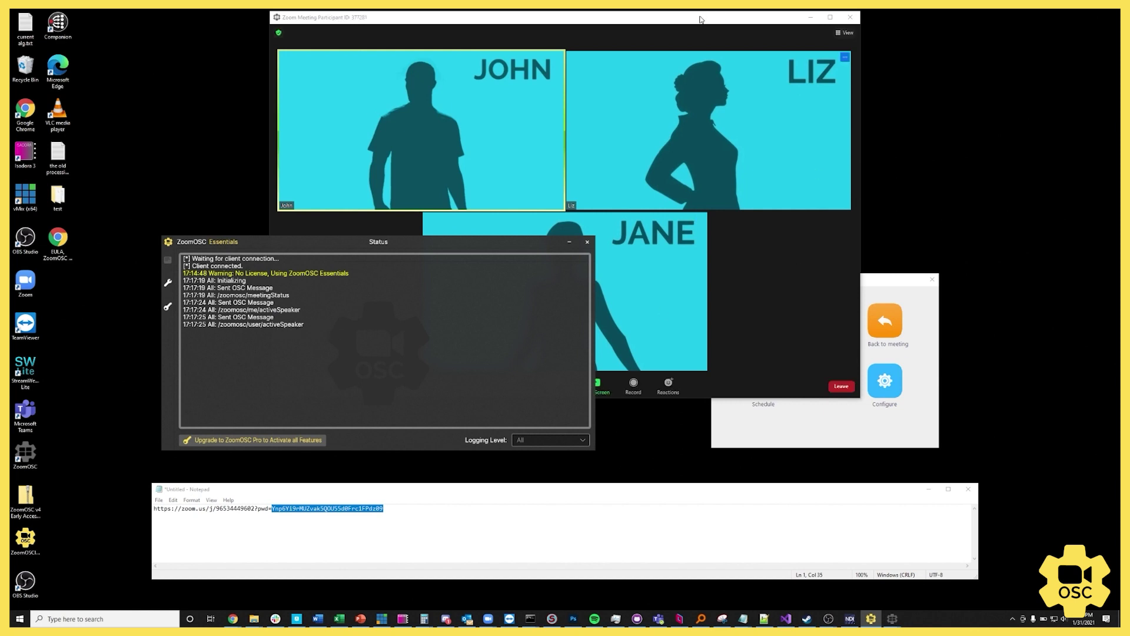
left_click(658, 272)
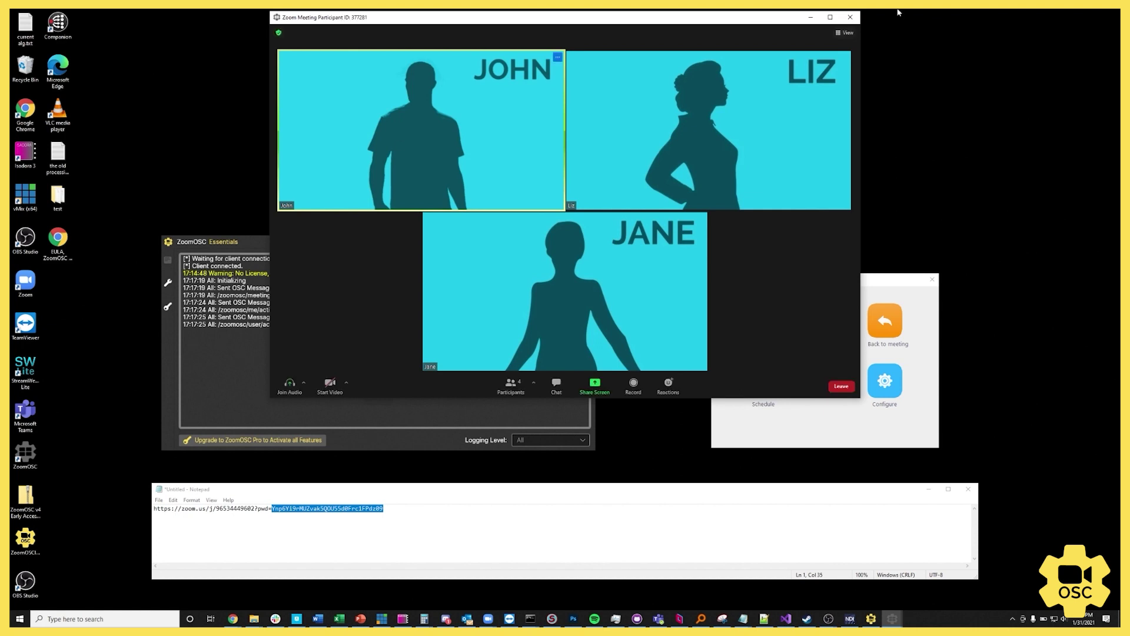
Step: Move the separate single-participant video window to the lower right of the screen
left_click(838, 37)
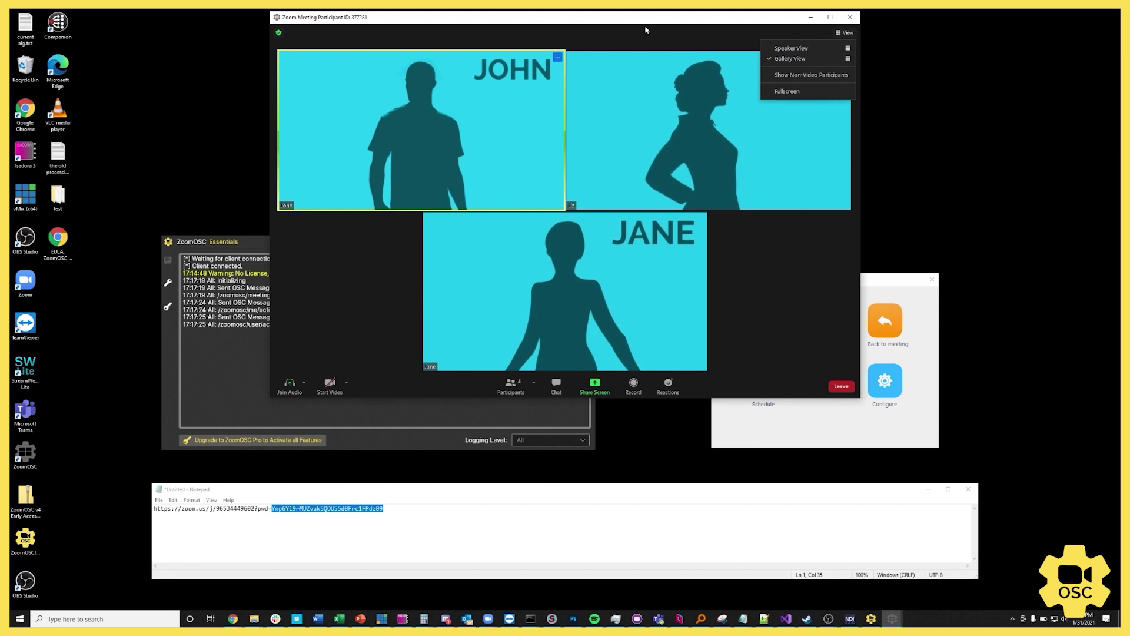
left_click(86, 281)
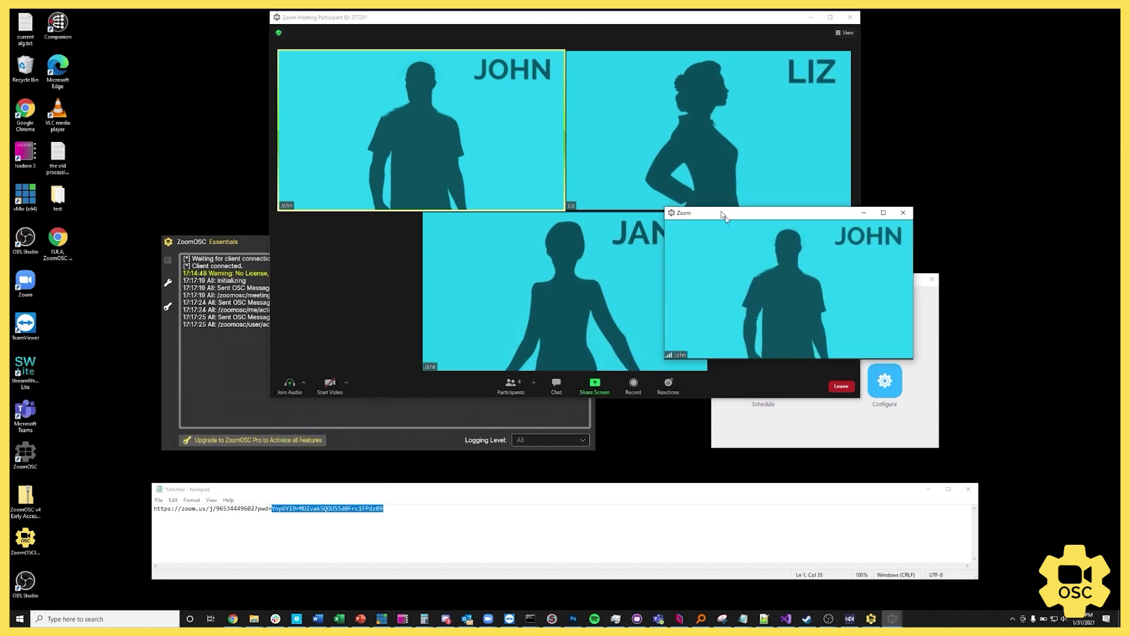
left_click_drag(715, 230, 767, 429)
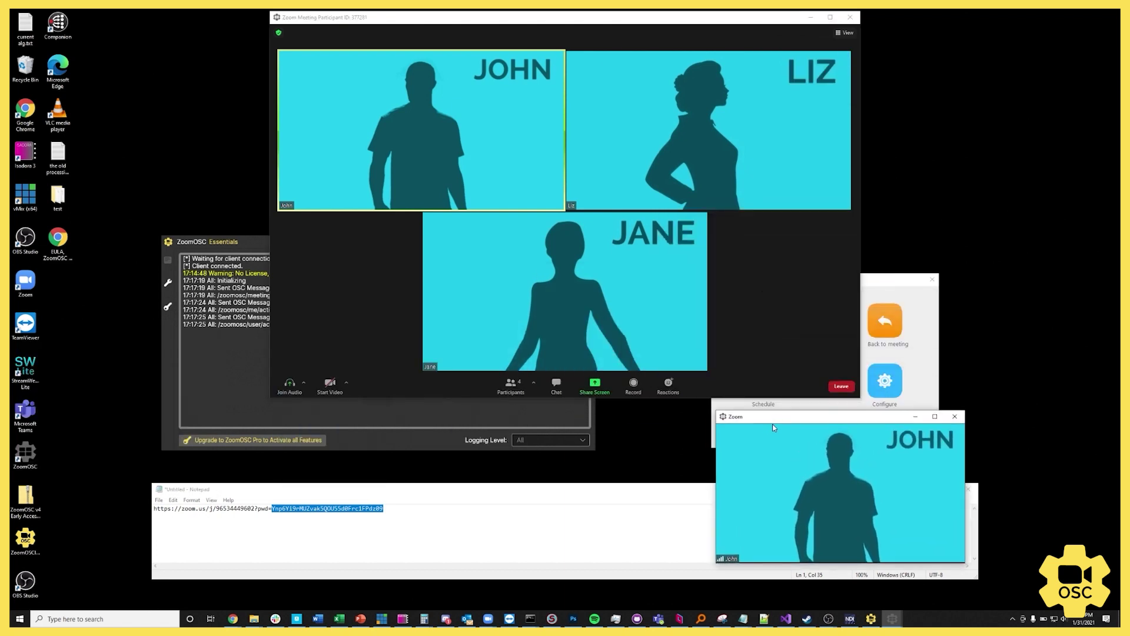